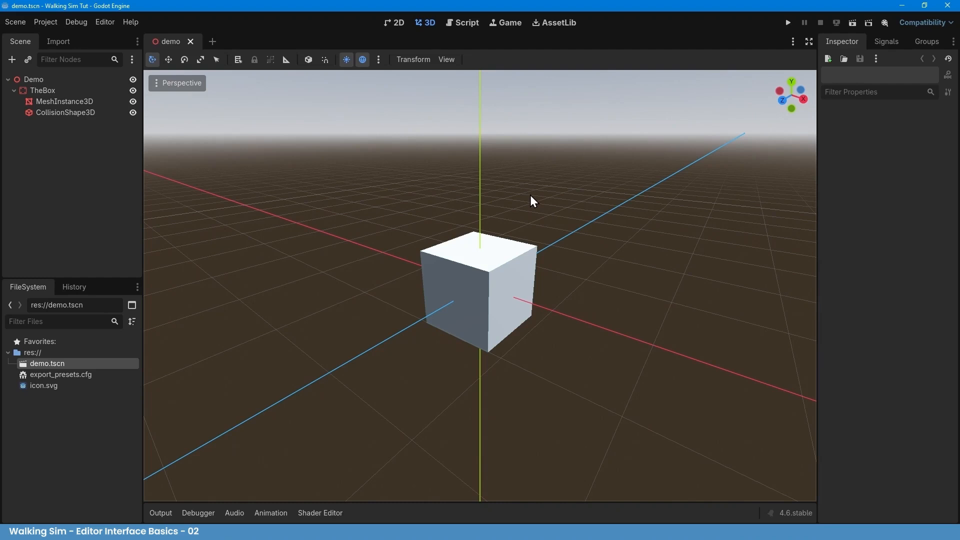
Attach a new GDScript file the_box.gd to the TheBox node using the Node: Default template.
click(86, 91)
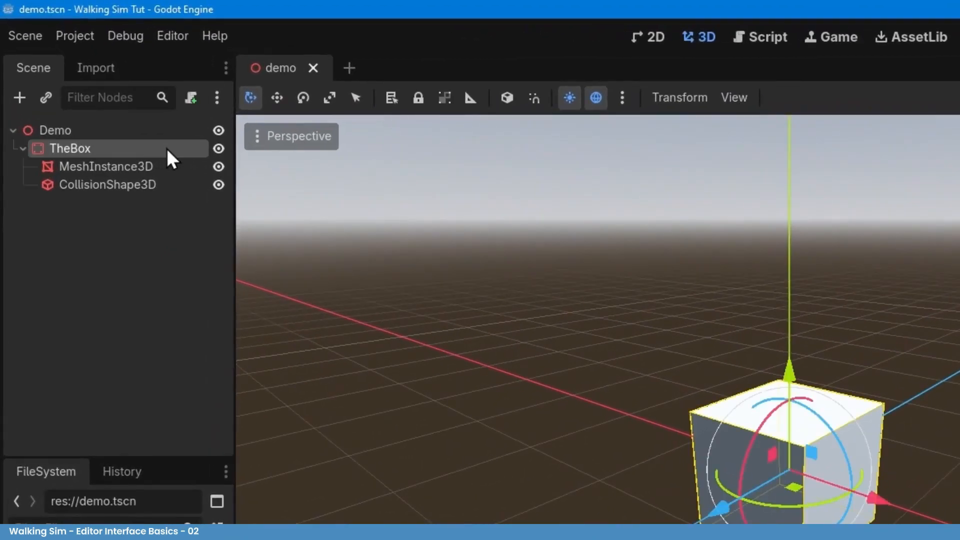
click(191, 99)
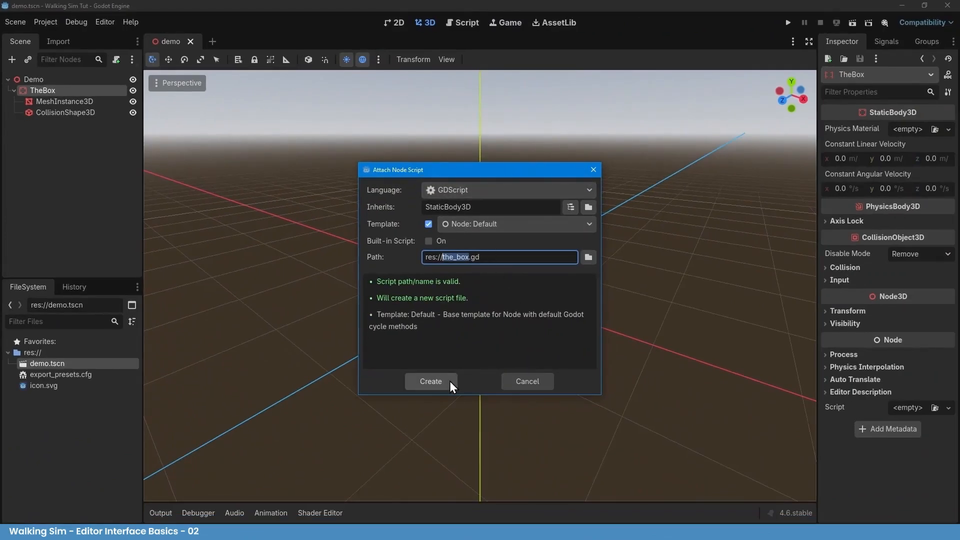
click(449, 381)
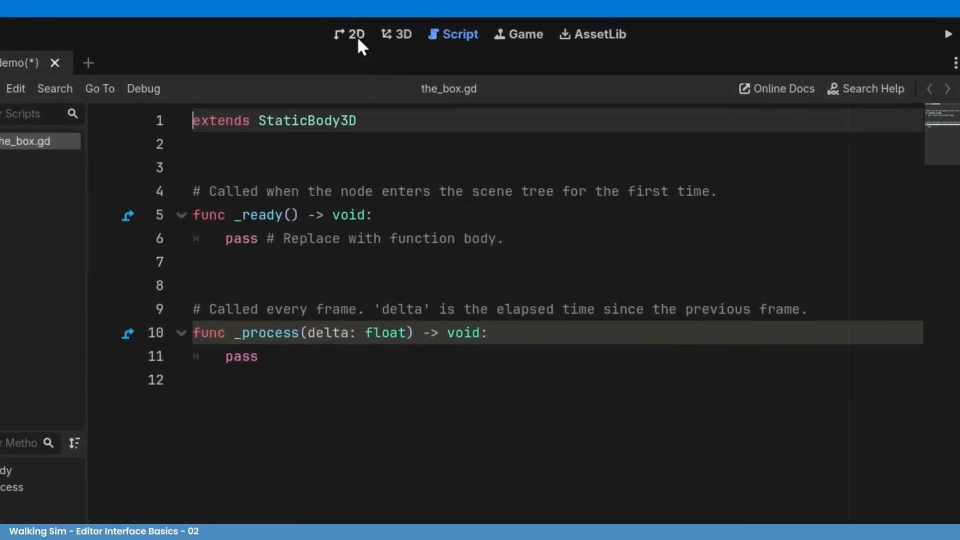
Look at the 2D and 3D workspaces and reopen the script attached to TheBox.
click(395, 22)
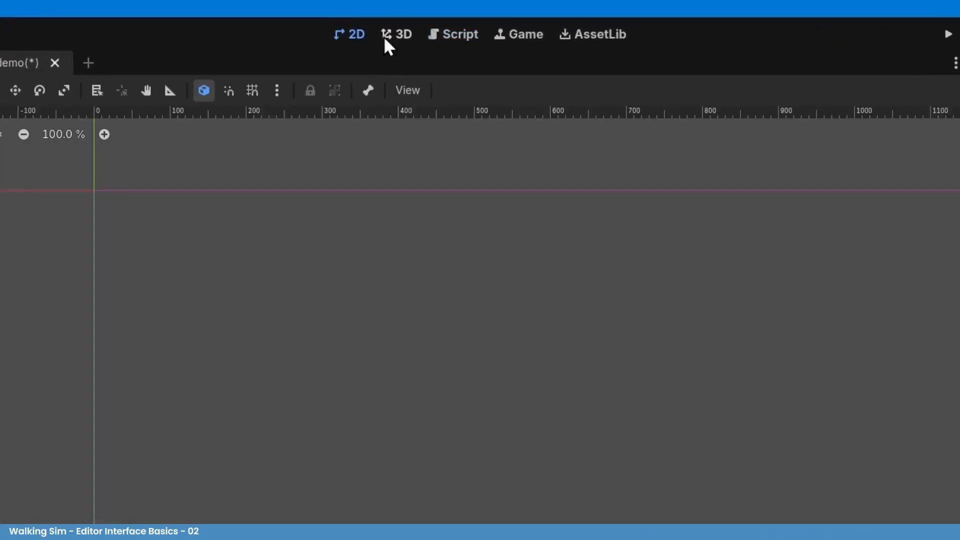
click(399, 42)
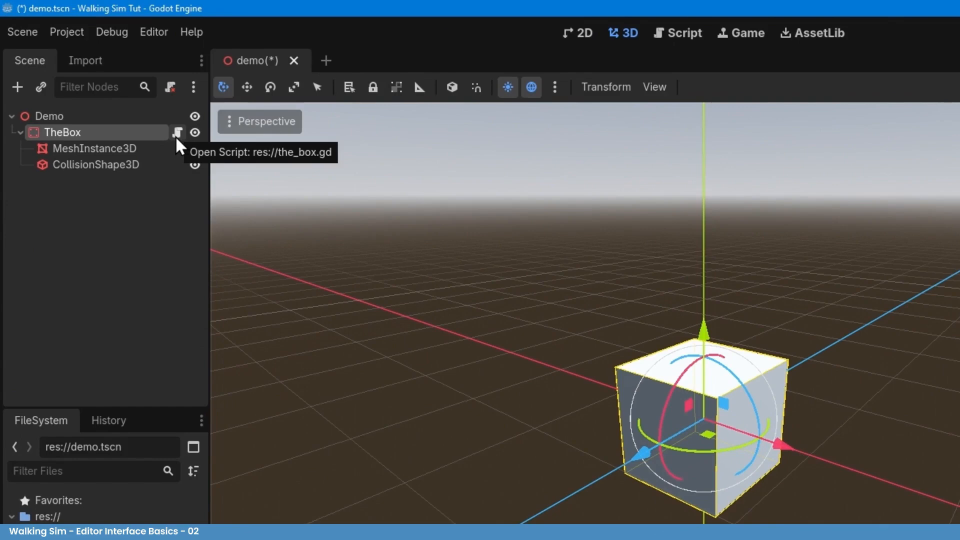
click(176, 134)
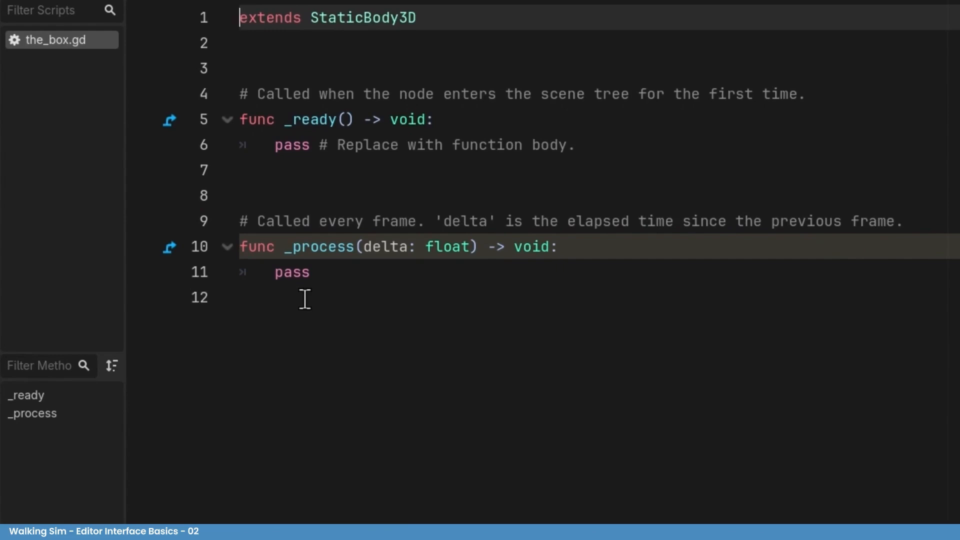
Replace the placeholder line in the _ready function with print("Hi, I'm The Box") and save the script.
drag(275, 146, 624, 147)
key(BackSpace)
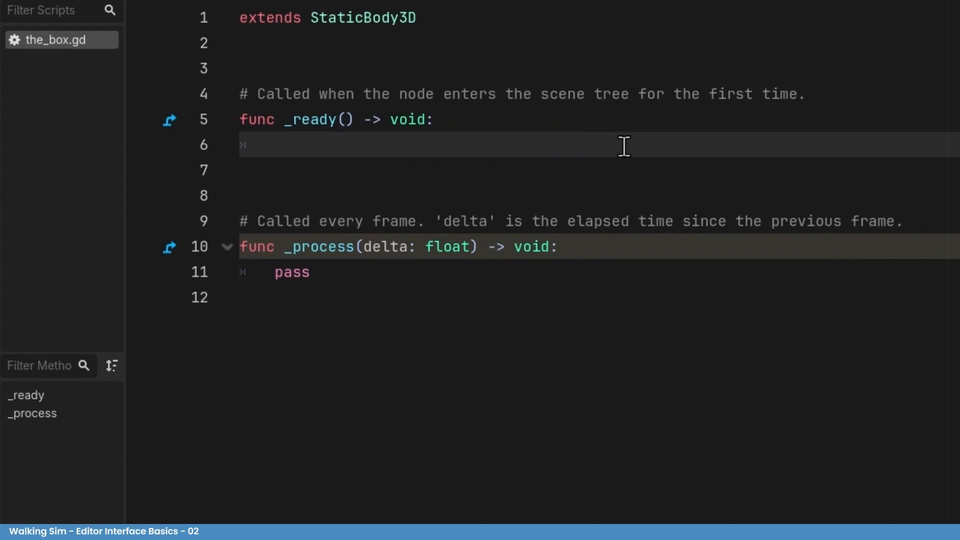
text(print("Hi, I'm The Bo)
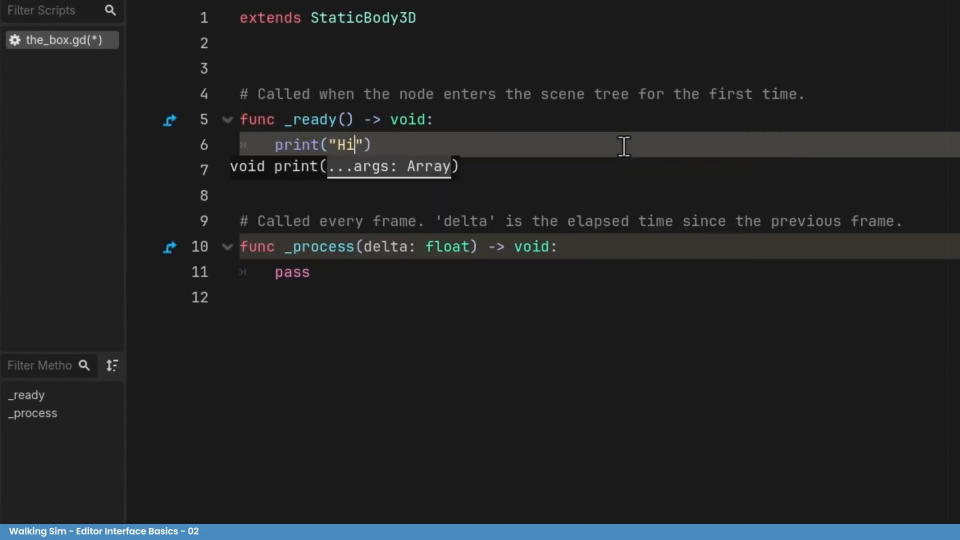
text(x"))
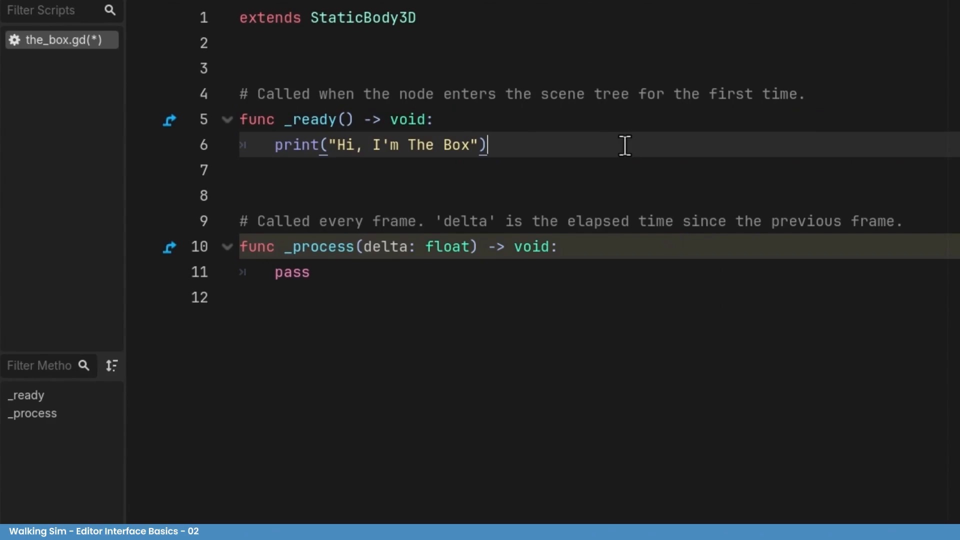
key(ctrl+s)
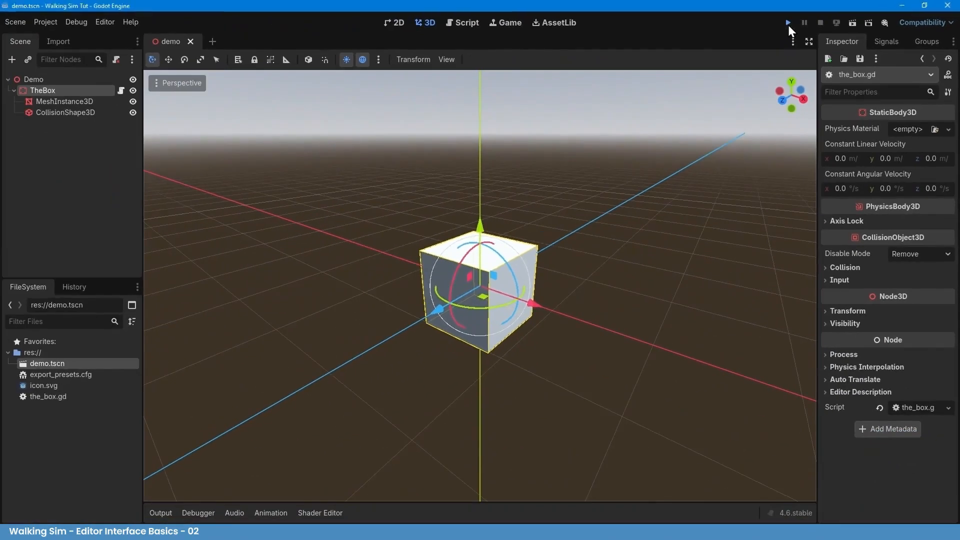
Run the project with the current scene set as the main scene and stop it again.
click(700, 36)
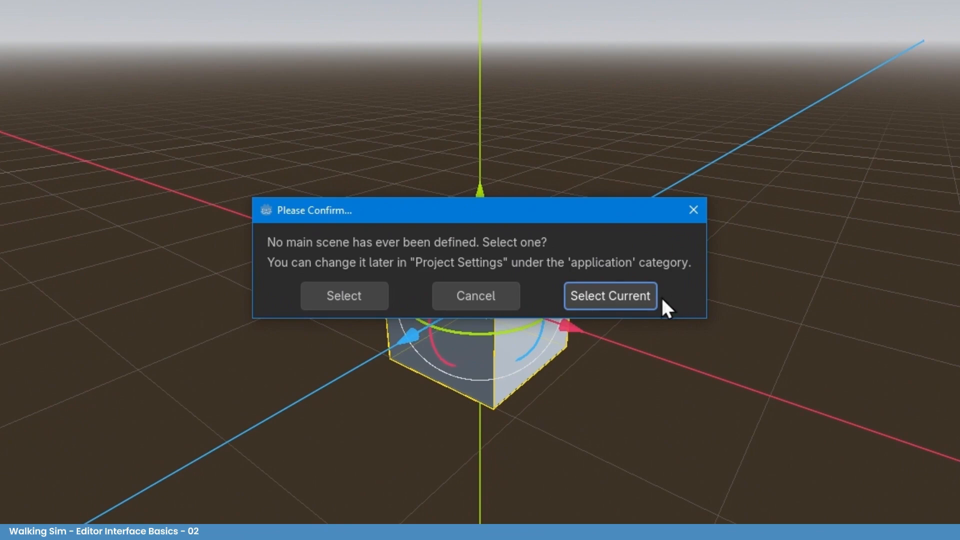
click(617, 299)
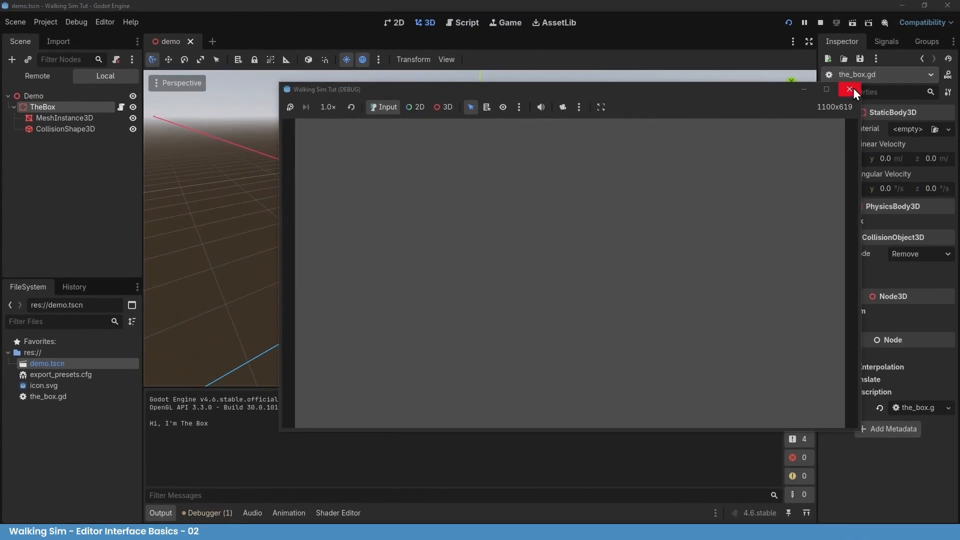
click(820, 23)
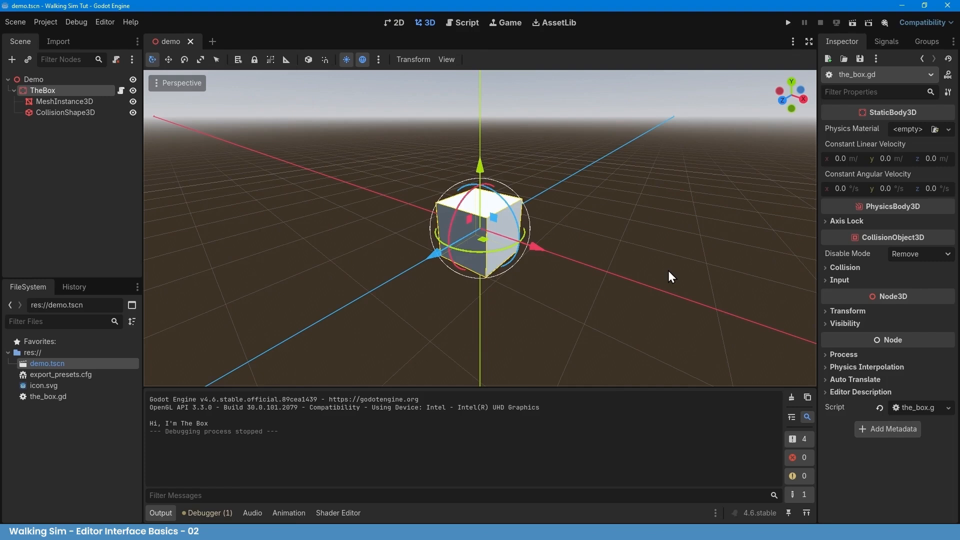
Add a Camera3D node as a child of the Demo root node.
click(301, 259)
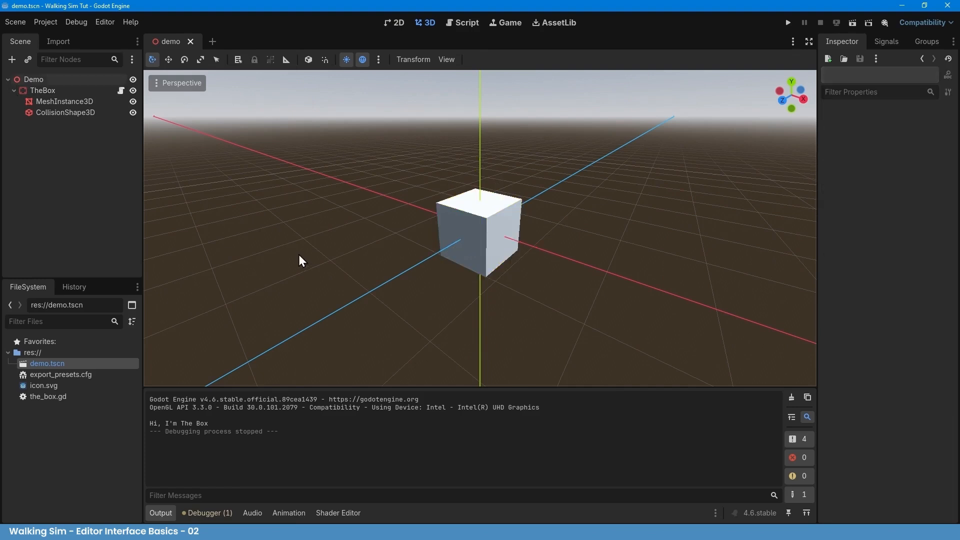
click(91, 77)
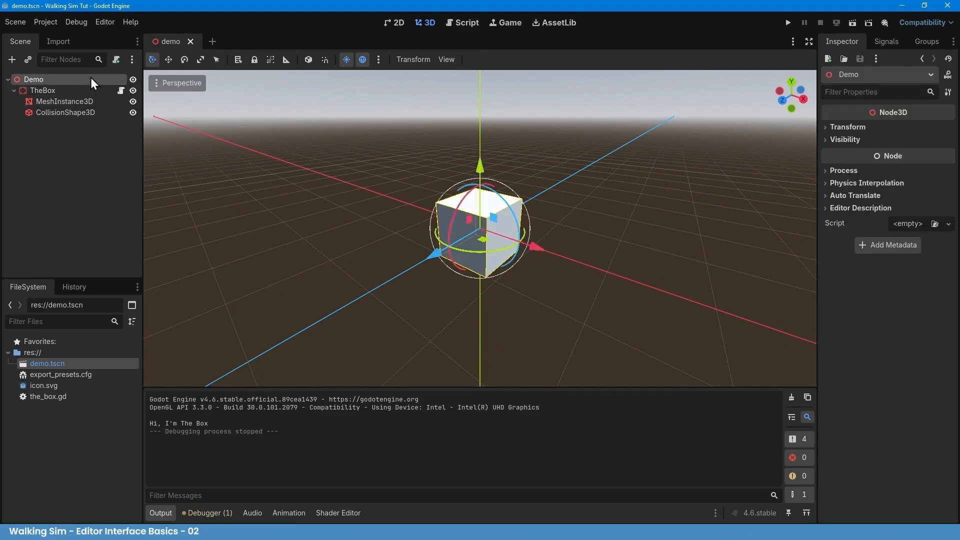
key(ctrl+a)
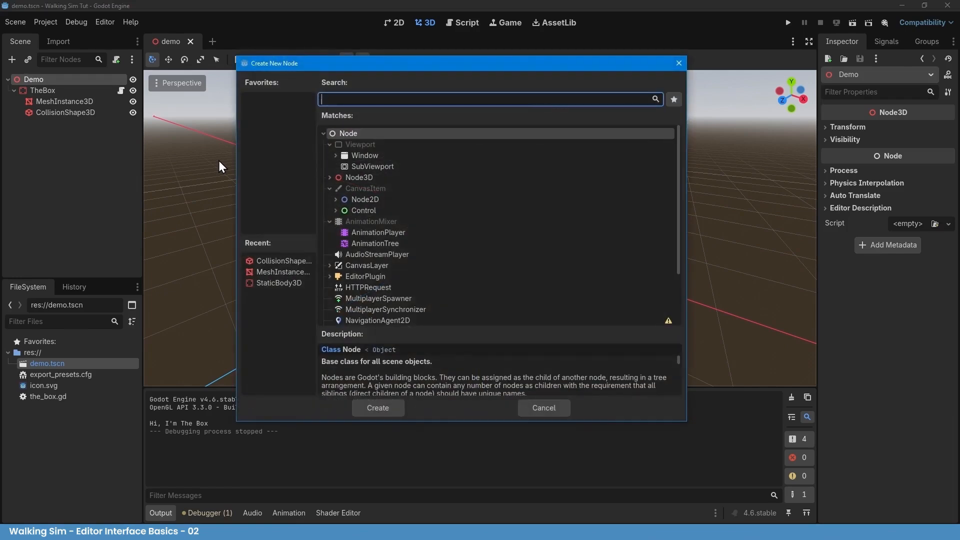
text(came)
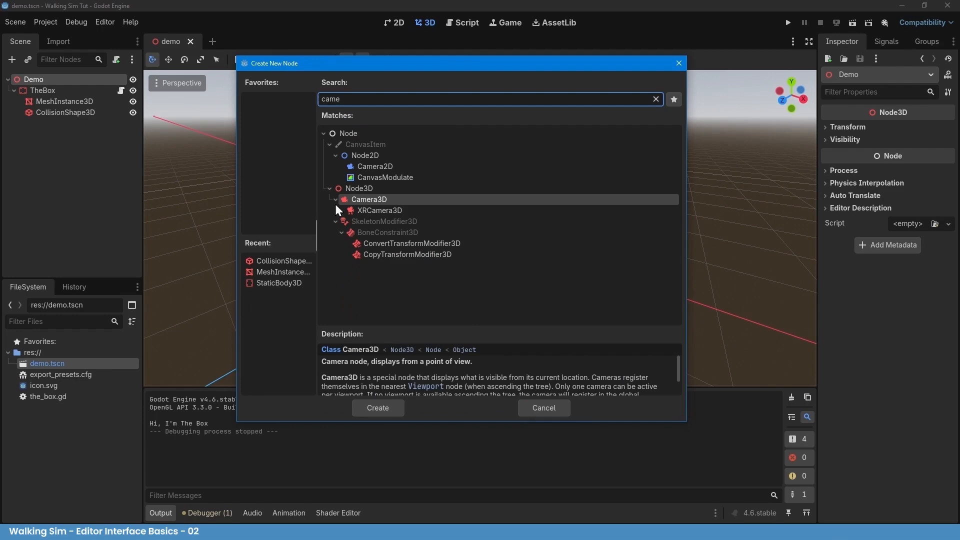
click(394, 410)
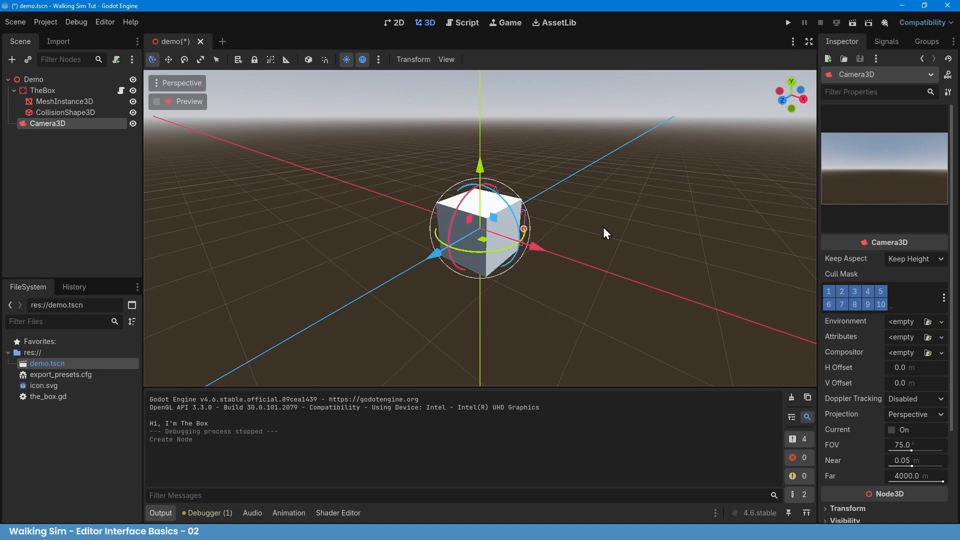
Move the camera about 2 m along its Z axis, away from the box.
mouse_move(575, 241)
middle_down()
mouse_move(514, 235)
mouse_move(585, 245)
middle_up()
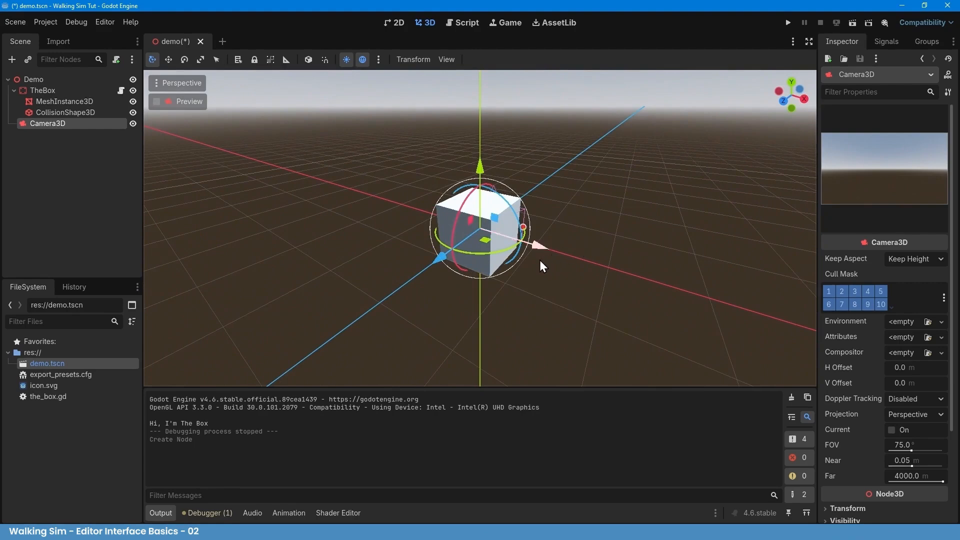
scroll(540, 260, down, 4)
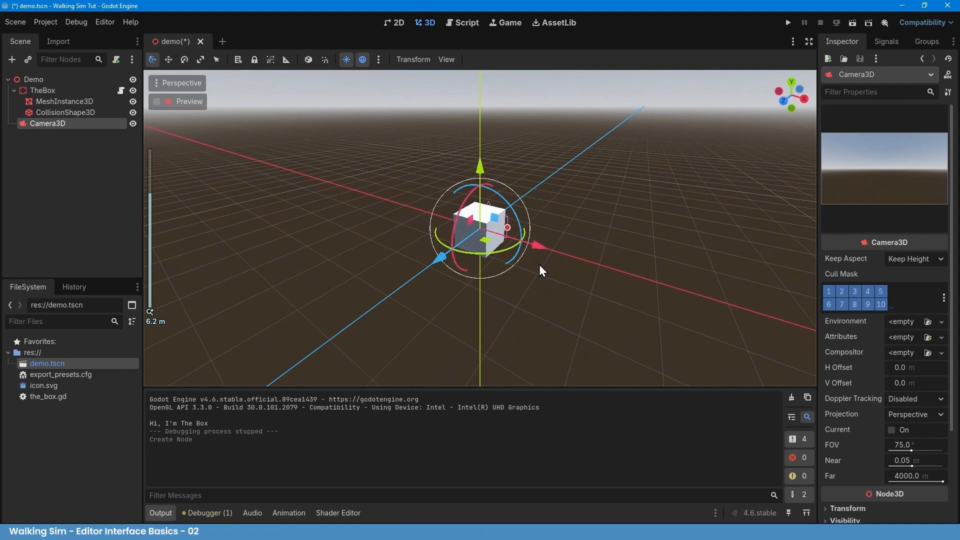
drag(434, 258, 359, 323)
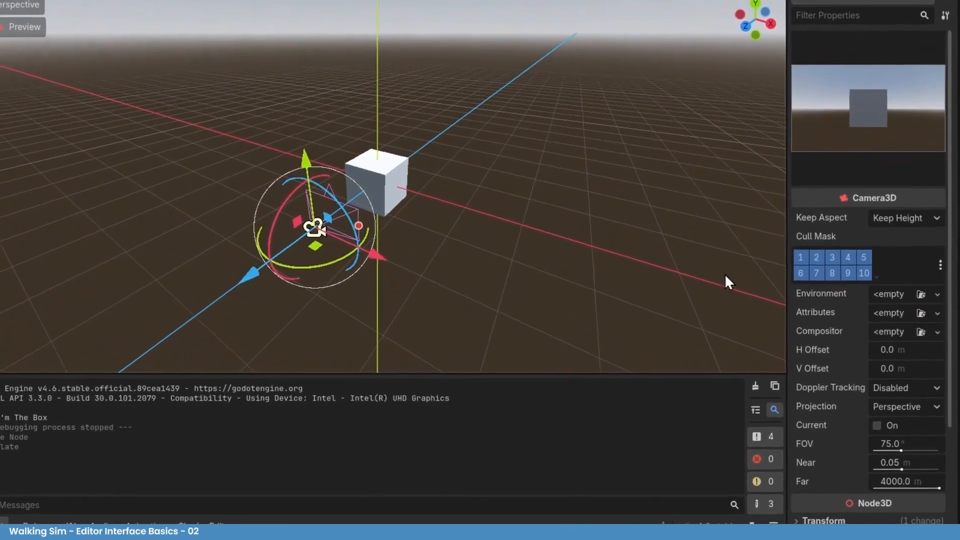
Set the Z position of the Camera3D node to 1.5 m.
scroll(909, 369, down, 5)
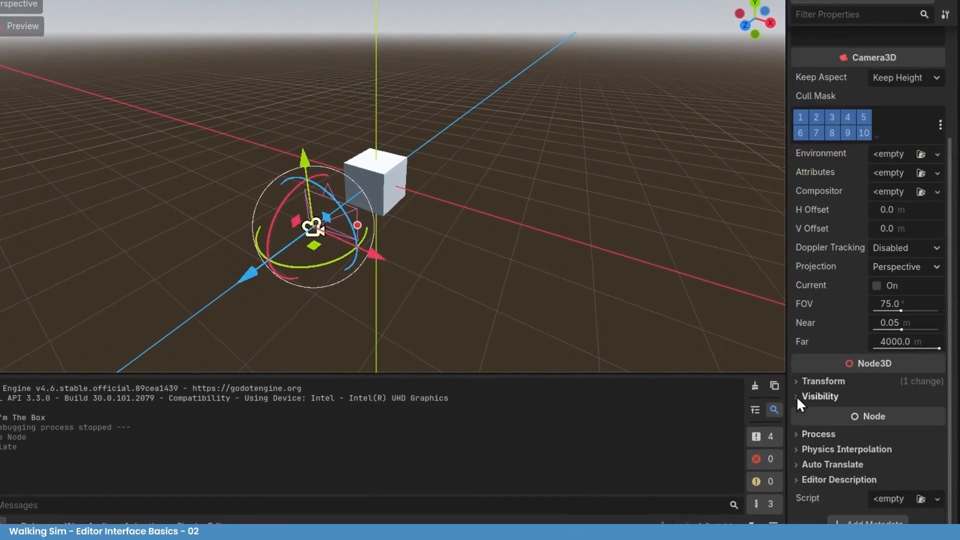
click(800, 380)
scroll(877, 380, down, 3)
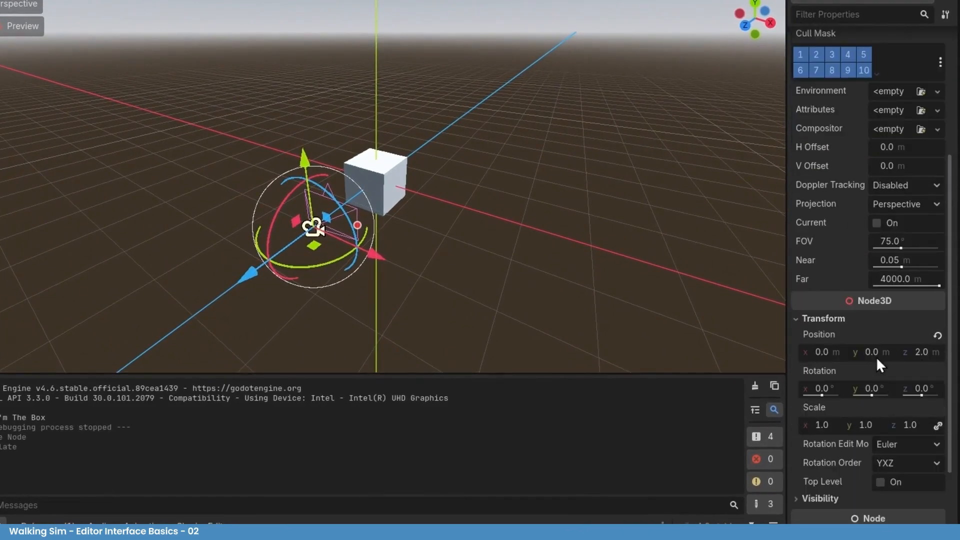
click(921, 352)
text(1.5)
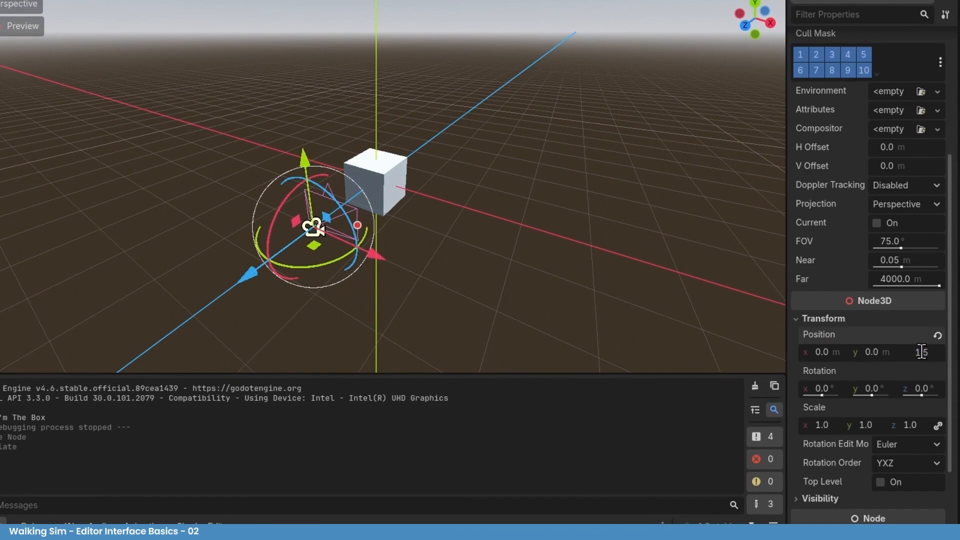
key(Return)
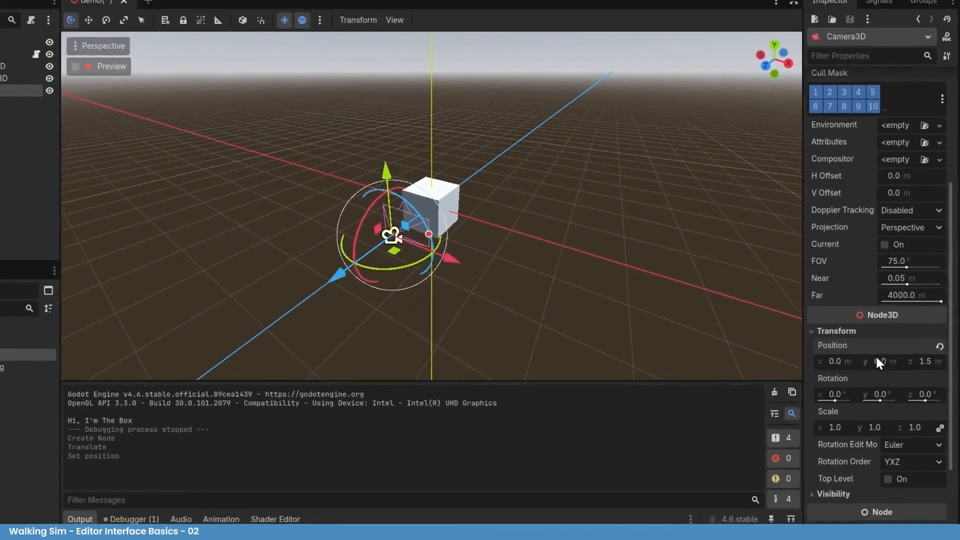
scroll(869, 351, up, 4)
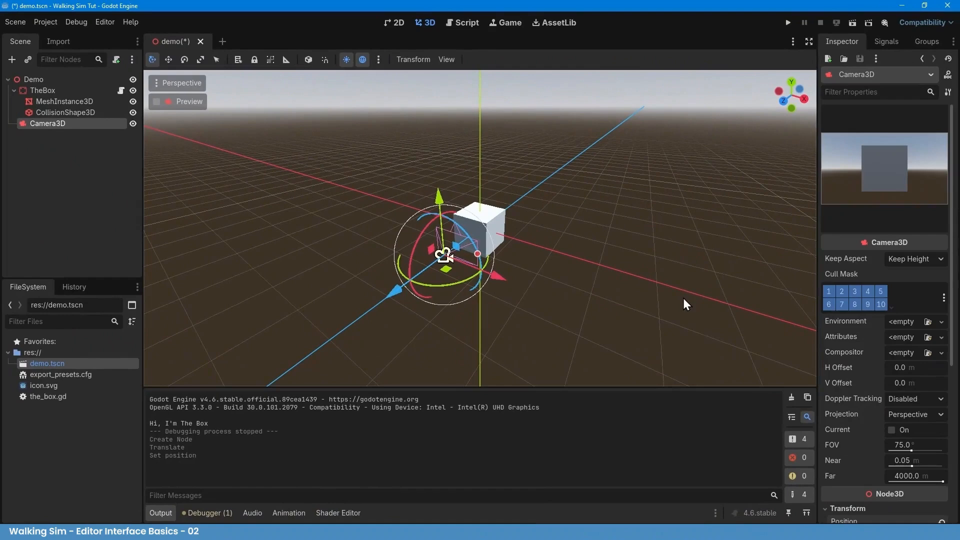
Run the project to check the camera's view of the box and close the game window.
click(788, 22)
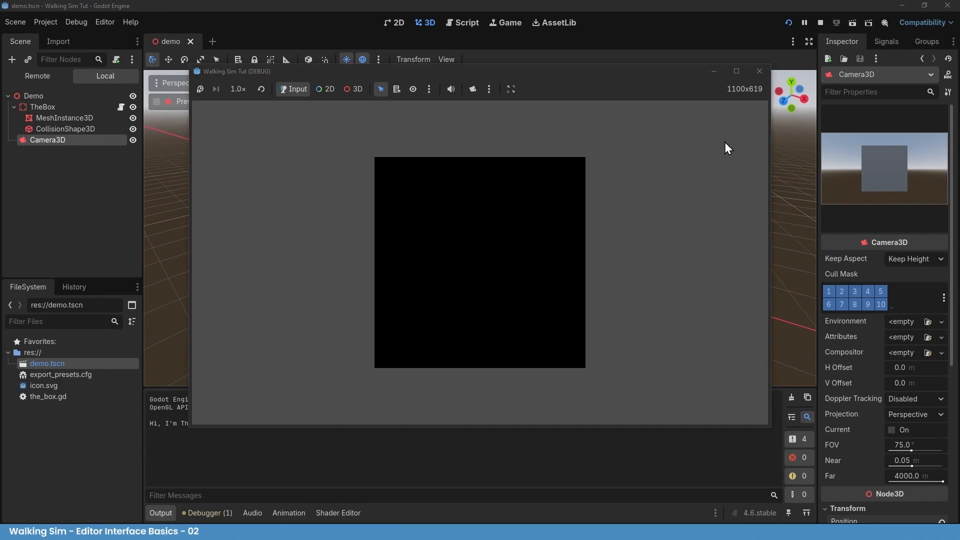
click(760, 71)
Deselect the camera and add both the preview sun and the preview environment to the scene.
scroll(527, 225, up, 5)
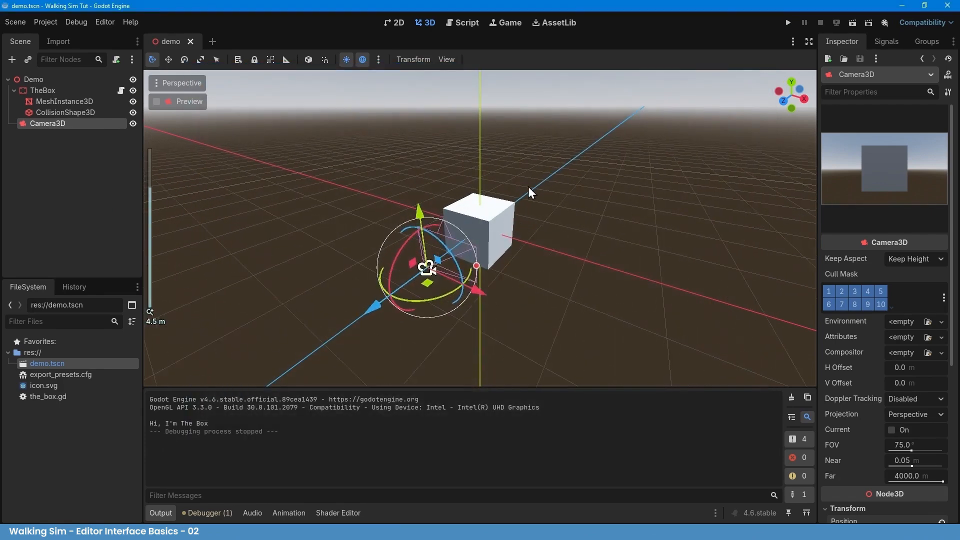
mouse_move(624, 203)
middle_down()
mouse_move(554, 188)
mouse_move(616, 204)
middle_up()
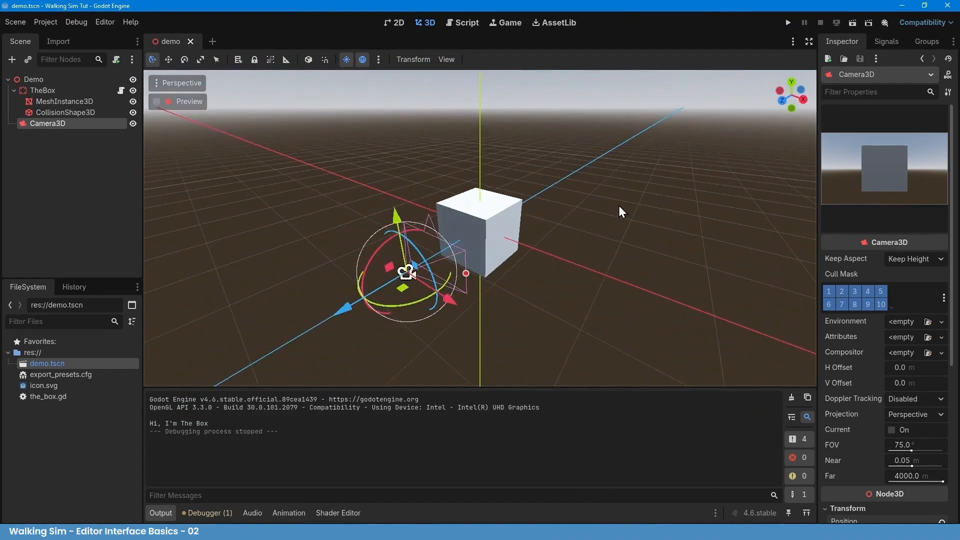
click(619, 207)
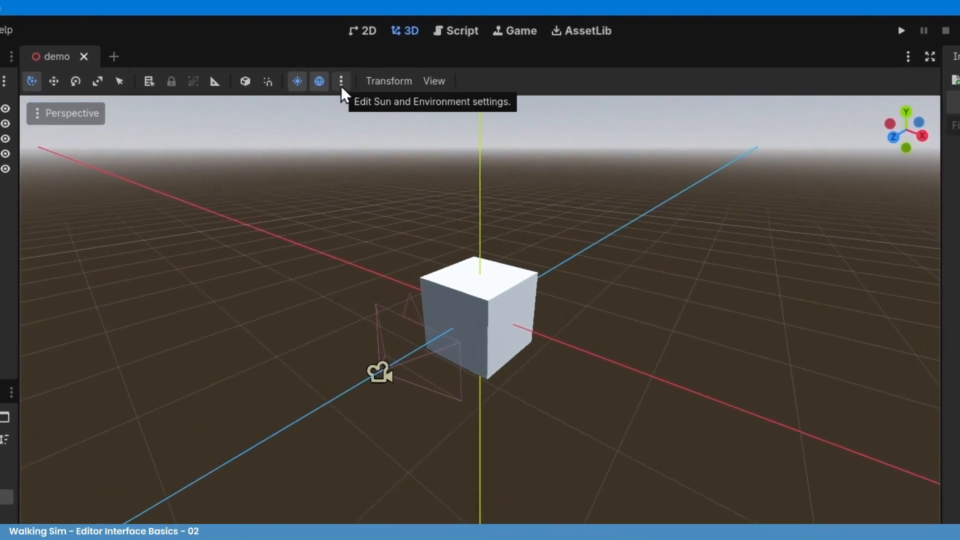
click(341, 81)
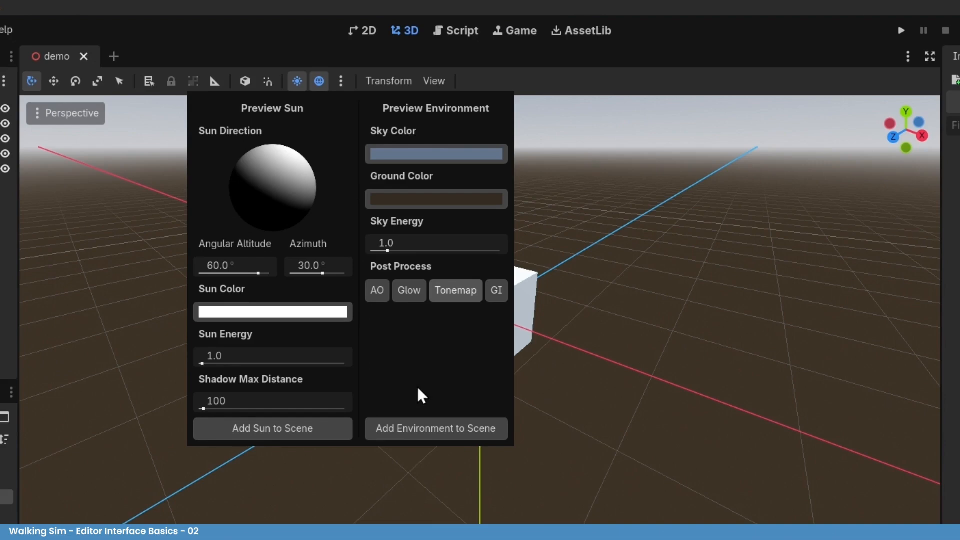
click(340, 435)
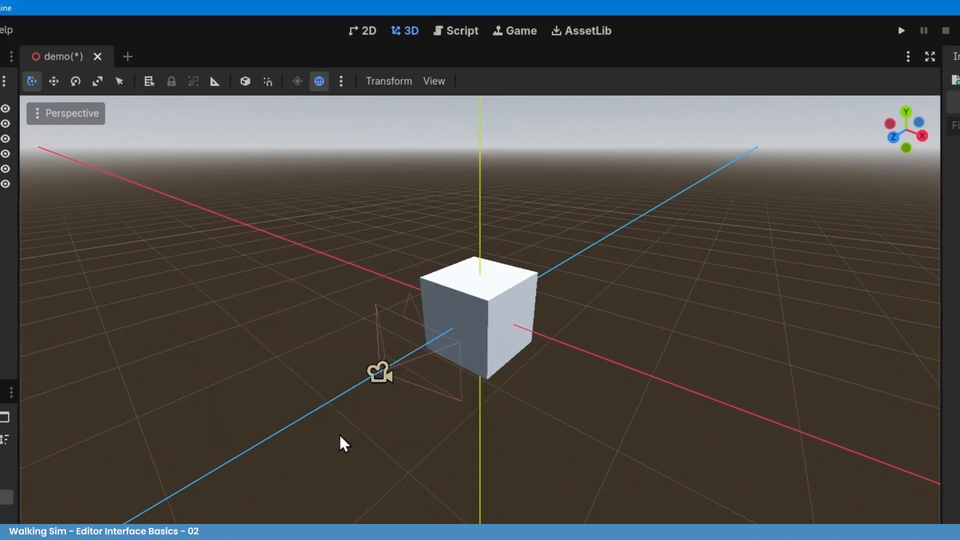
click(342, 82)
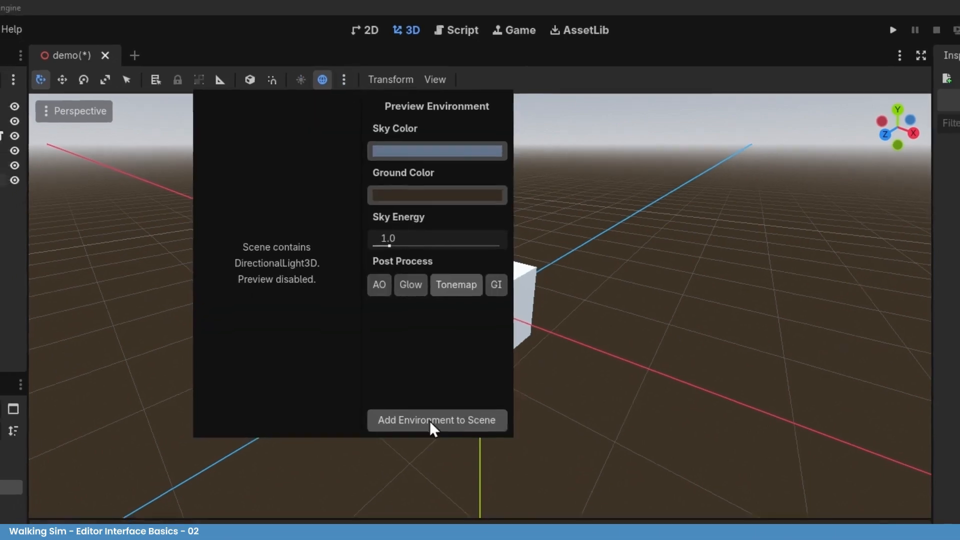
click(431, 425)
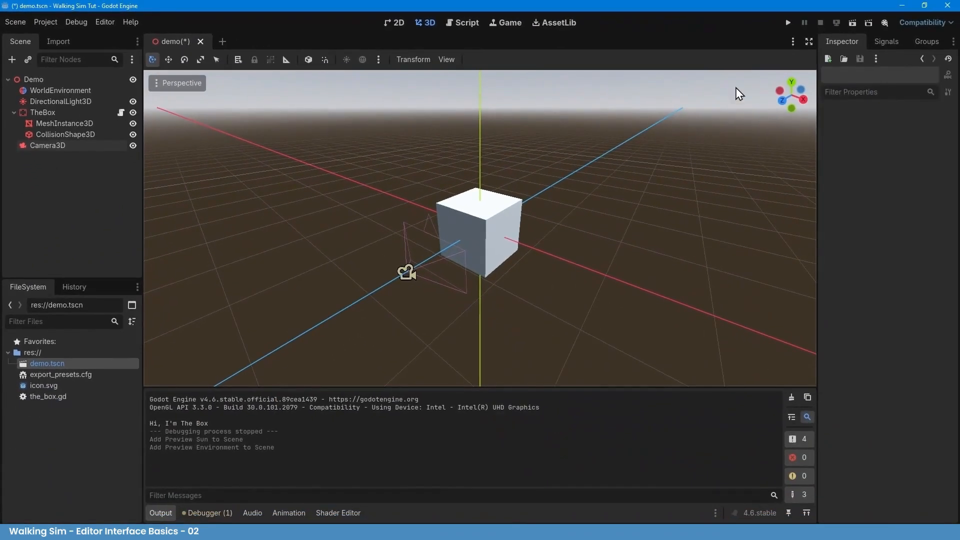
Run the project to check the box with the added sun and environment.
click(790, 23)
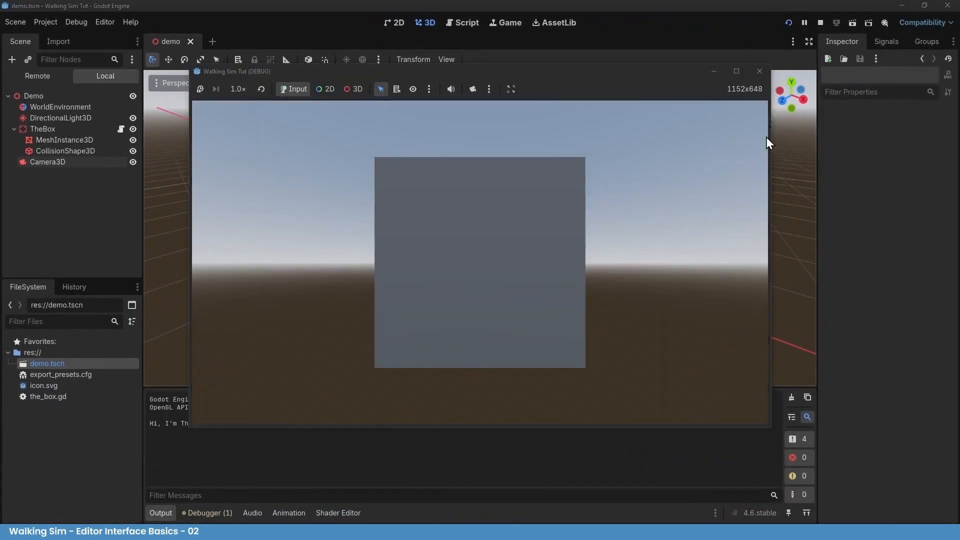